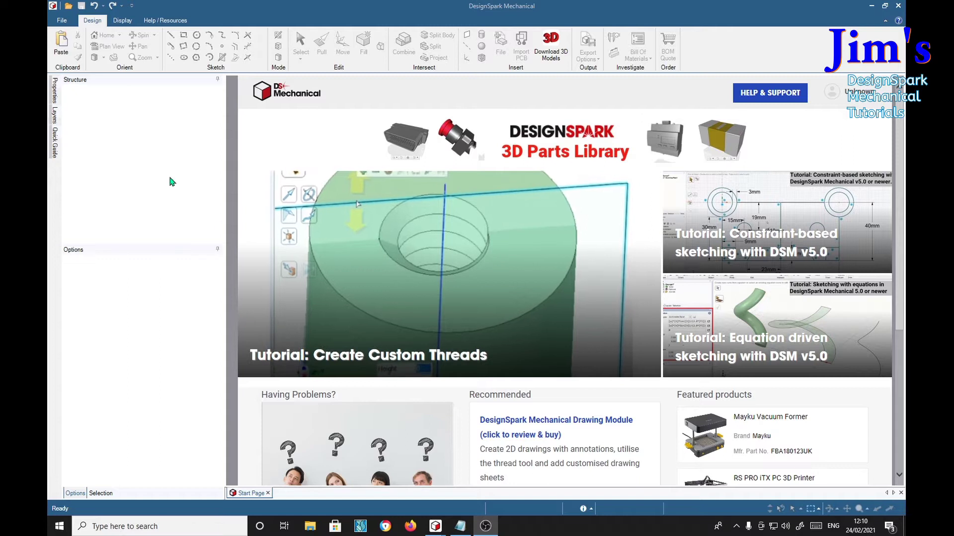
Create a new design and sketch a circle about 28 mm in diameter centred on the origin
{"action": "left_click", "coordinate": [61, 21]}
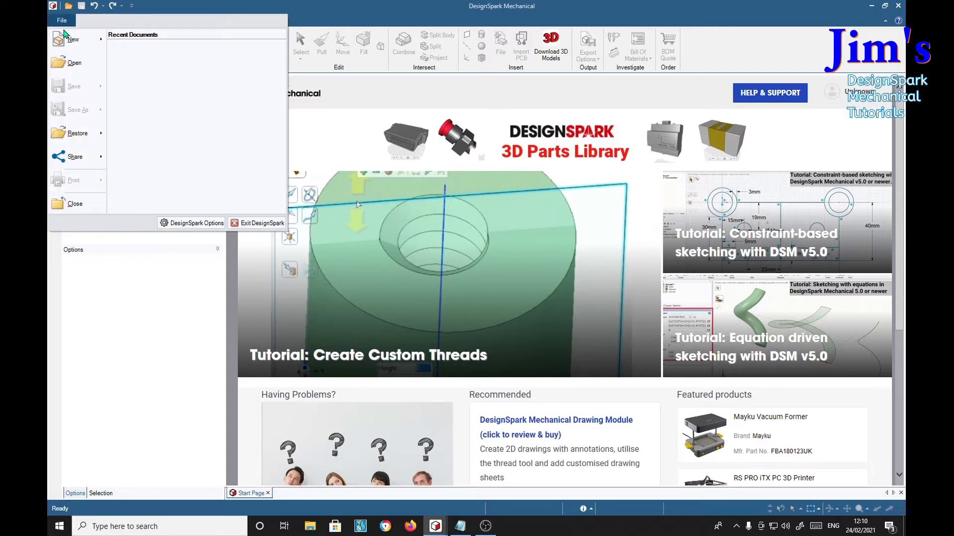
{"action": "left_click", "coordinate": [70, 39]}
{"action": "left_click", "coordinate": [139, 52]}
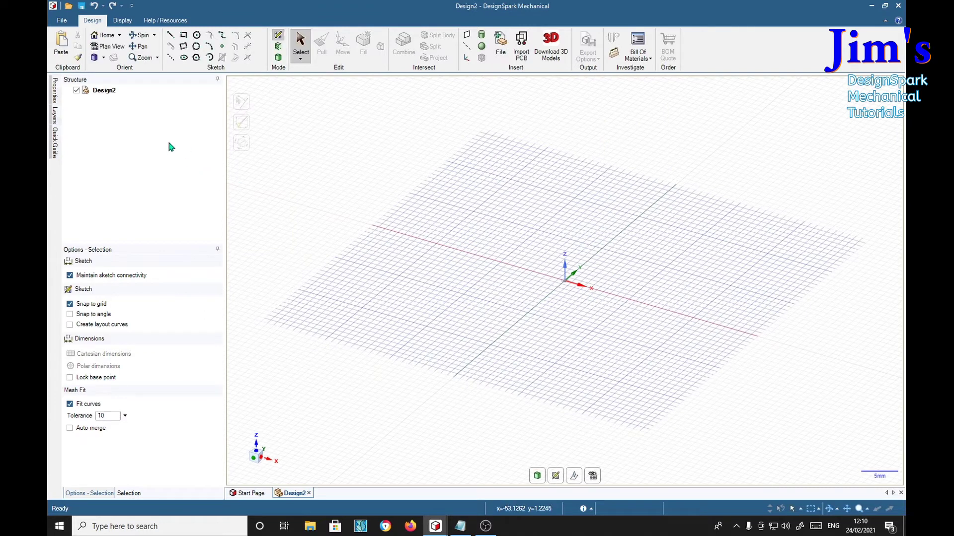
{"action": "left_click", "coordinate": [197, 35]}
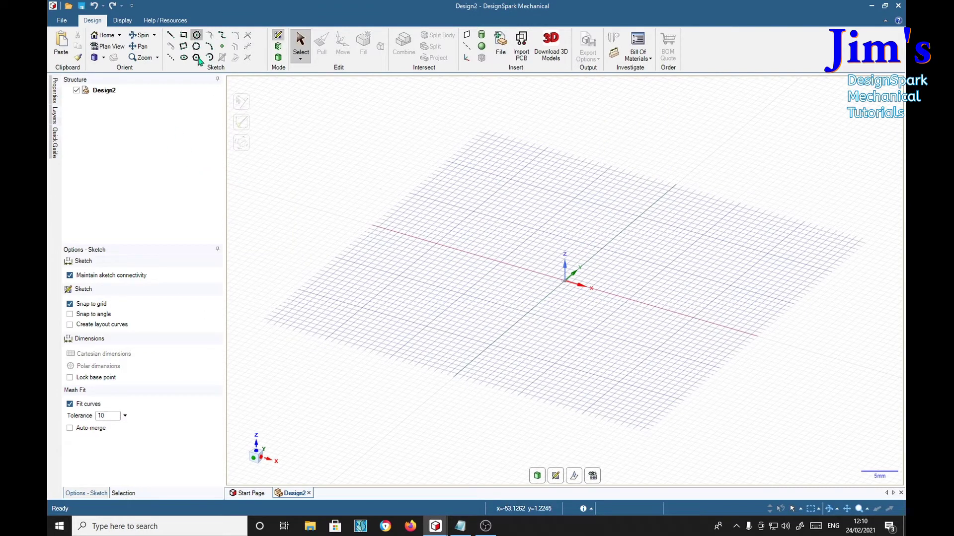
{"action": "left_click", "coordinate": [565, 282]}
{"action": "left_click", "coordinate": [646, 317]}
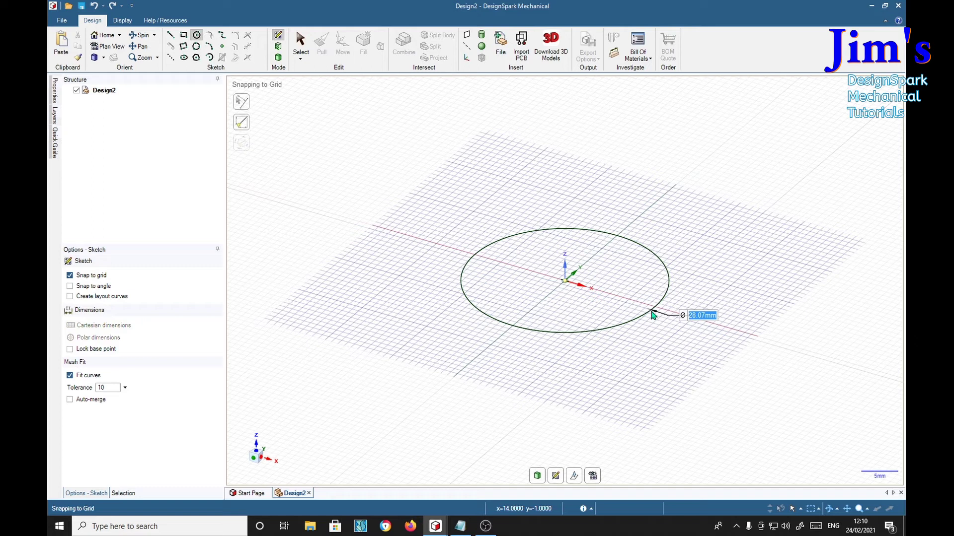
Pull the circular face upward into a solid cylinder
{"action": "key", "text": "p"}
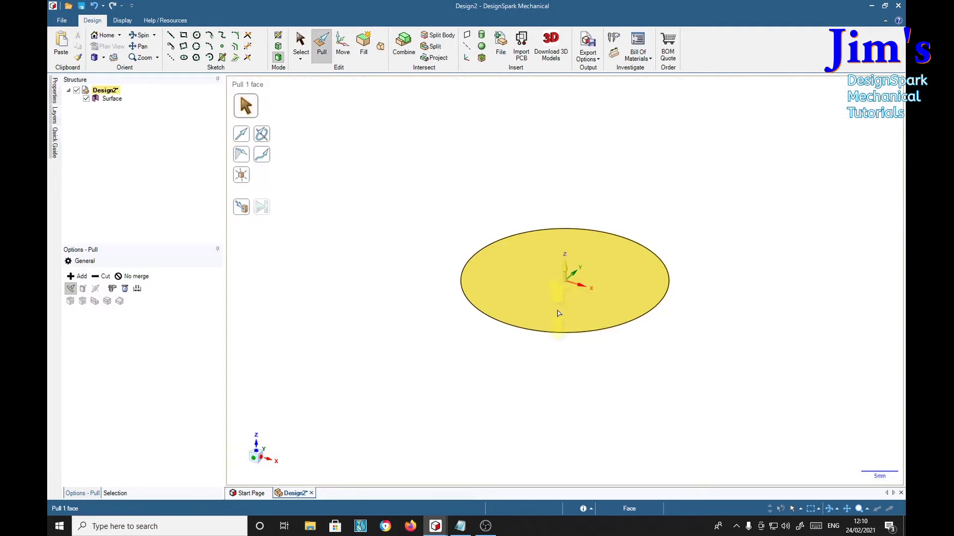
{"action": "left_click_drag", "start_coordinate": [541, 311], "coordinate": [522, 174]}
{"action": "key", "text": "Escape"}
Draft the whole cylinder body about its top face by about 27° so that it widens toward the base
{"action": "left_click", "coordinate": [108, 99]}
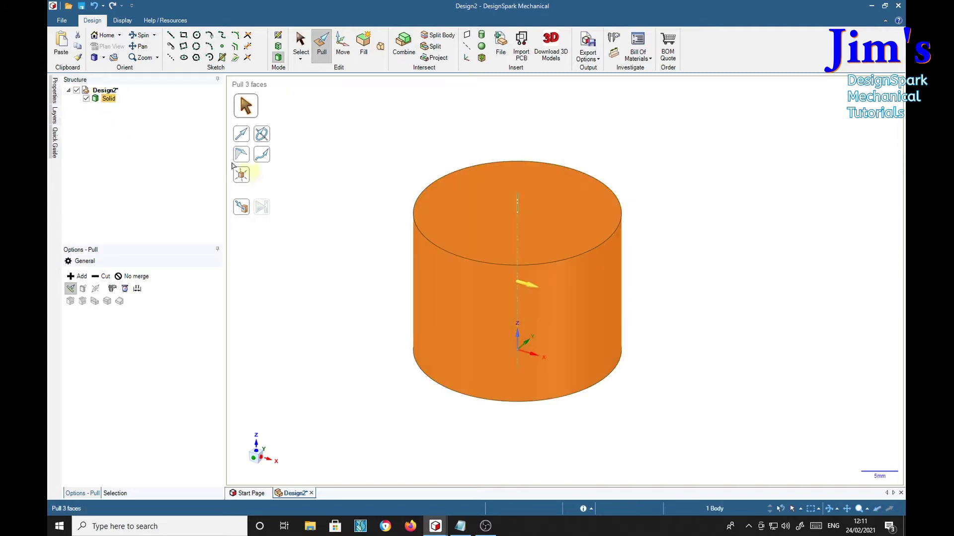
{"action": "left_click", "coordinate": [241, 155]}
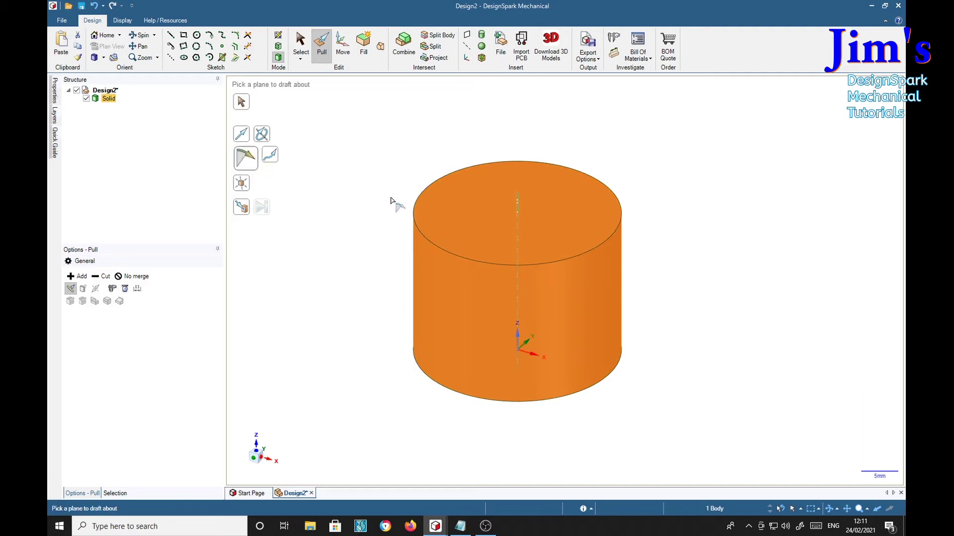
{"action": "left_click", "coordinate": [426, 209]}
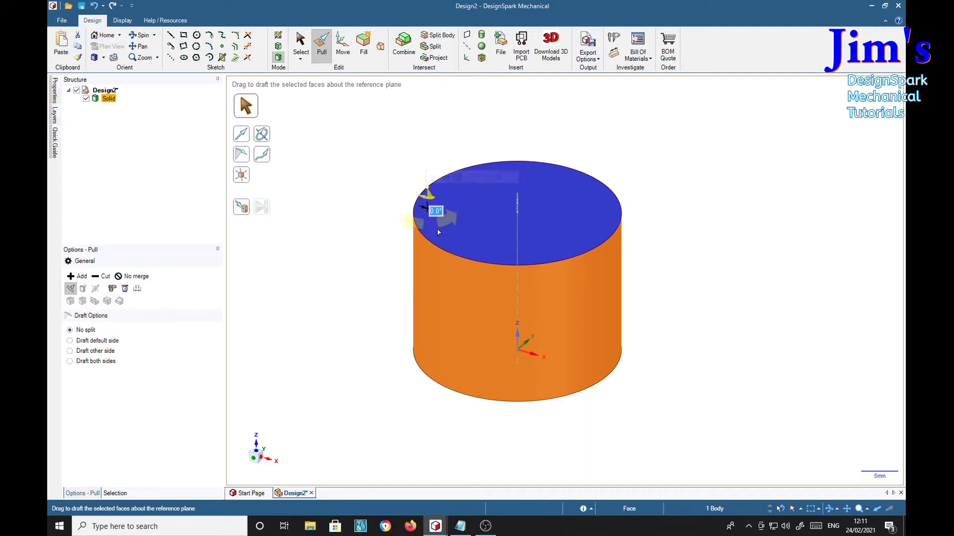
{"action": "left_click_drag", "start_coordinate": [427, 195], "coordinate": [355, 142]}
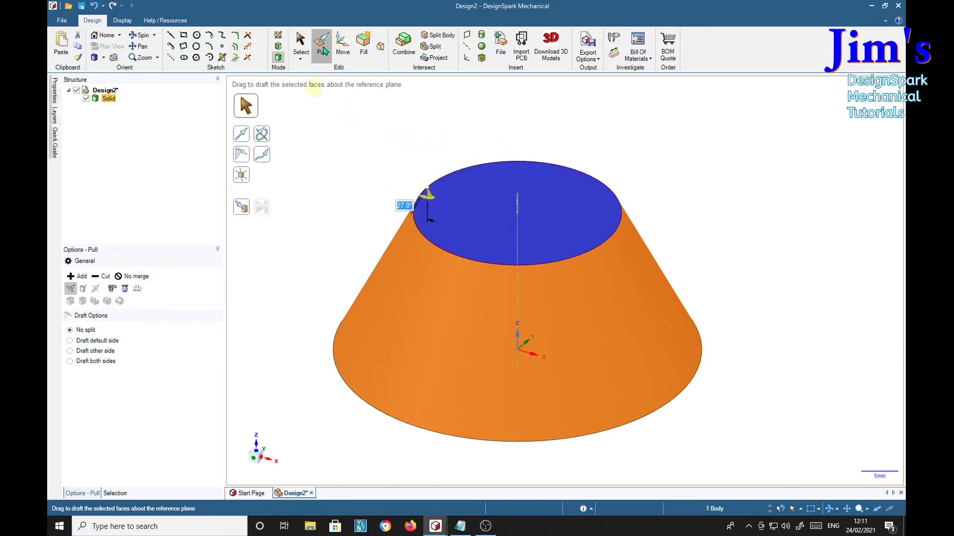
{"action": "key", "text": "Escape"}
Pull the top face up about 25 mm so the tapered body extends to a near-pointed cone
{"action": "left_click", "coordinate": [528, 211]}
{"action": "left_click_drag", "start_coordinate": [528, 211], "coordinate": [530, 99]}
{"action": "middle_click_drag", "start_coordinate": [619, 138], "coordinate": [620, 222], "text": "shift"}
{"action": "left_click_drag", "start_coordinate": [531, 171], "coordinate": [531, 126]}
{"action": "middle_click_drag", "start_coordinate": [624, 206], "coordinate": [654, 233], "text": "shift"}
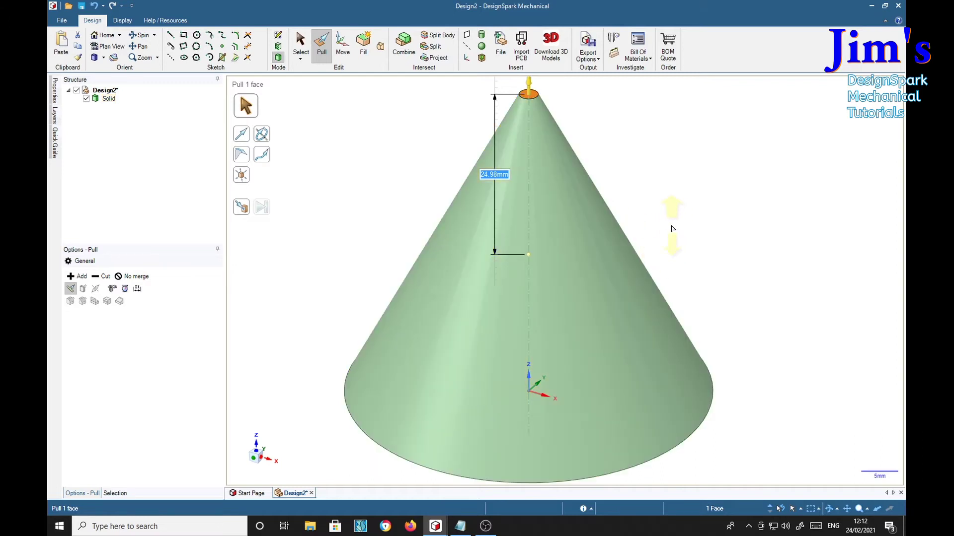
Place a sketch plane on the cone's sloping side face and show it in plan view
{"action": "key", "text": "s"}
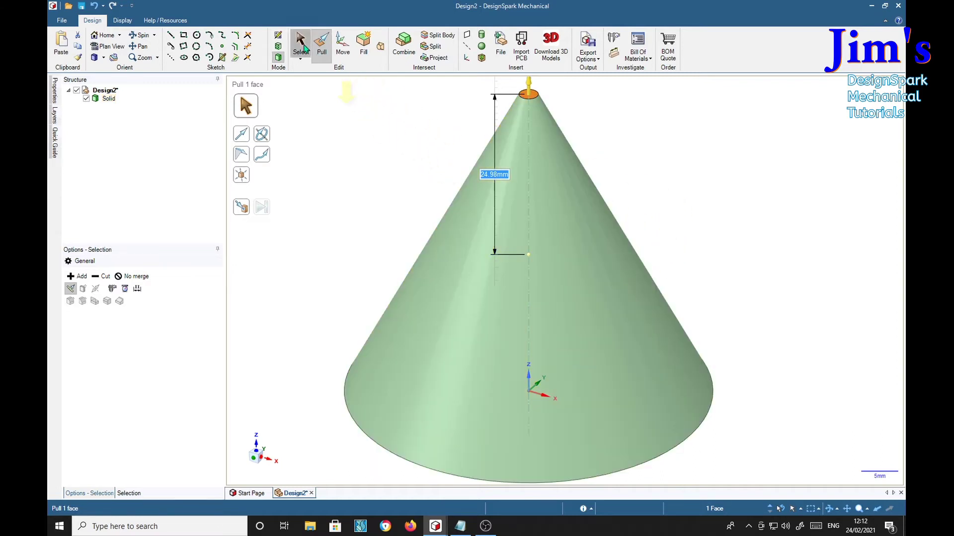
{"action": "left_click", "coordinate": [513, 251]}
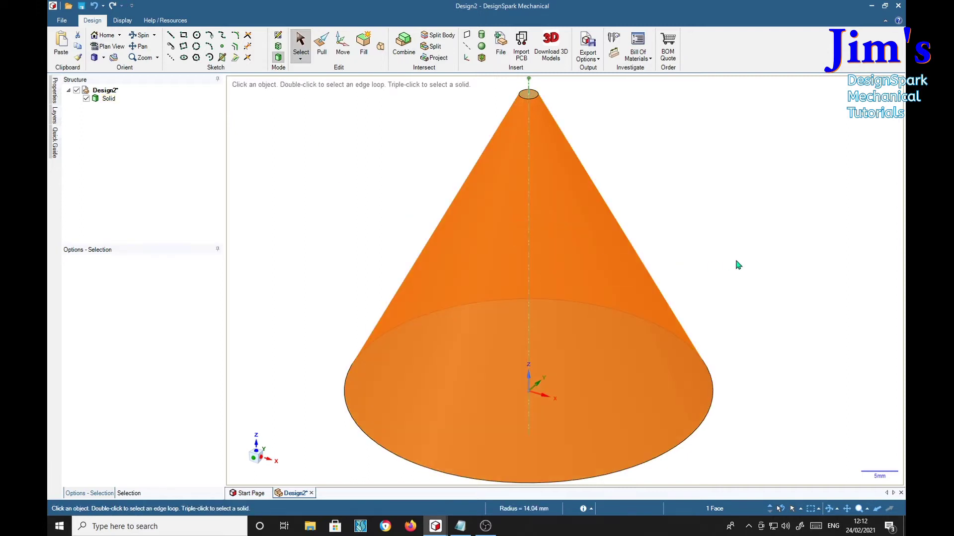
{"action": "key", "text": "k"}
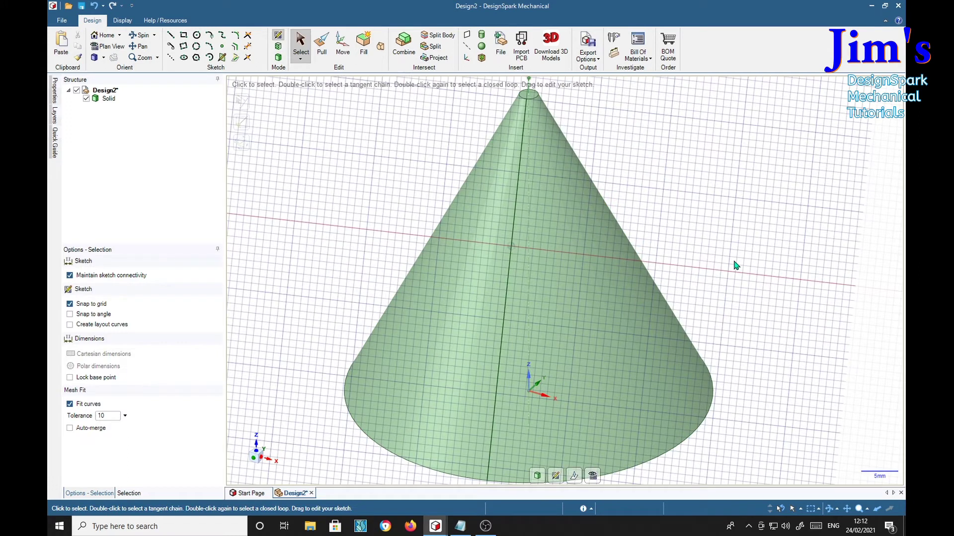
{"action": "middle_click_drag", "start_coordinate": [763, 303], "coordinate": [639, 272]}
{"action": "key", "text": "v"}
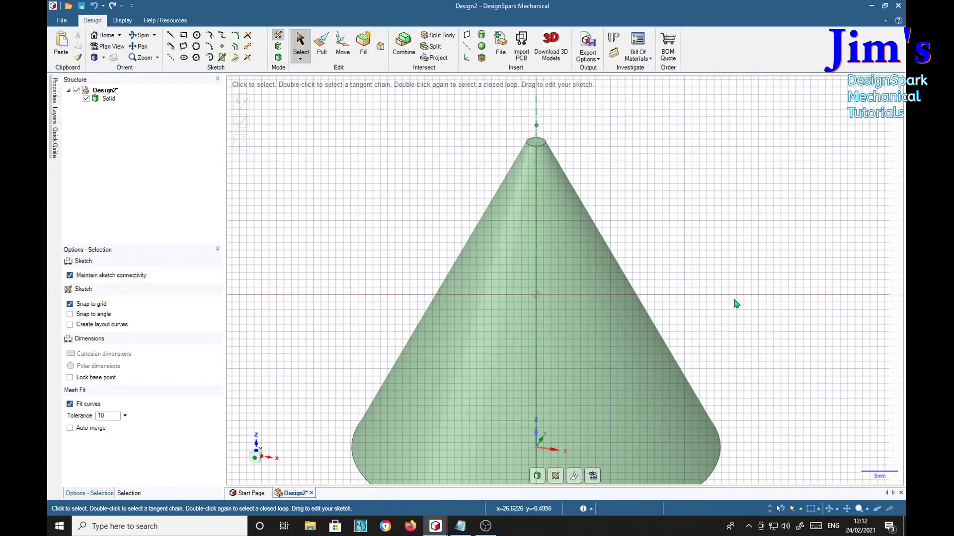
{"action": "middle_click_drag", "start_coordinate": [733, 302], "coordinate": [734, 270], "text": "shift"}
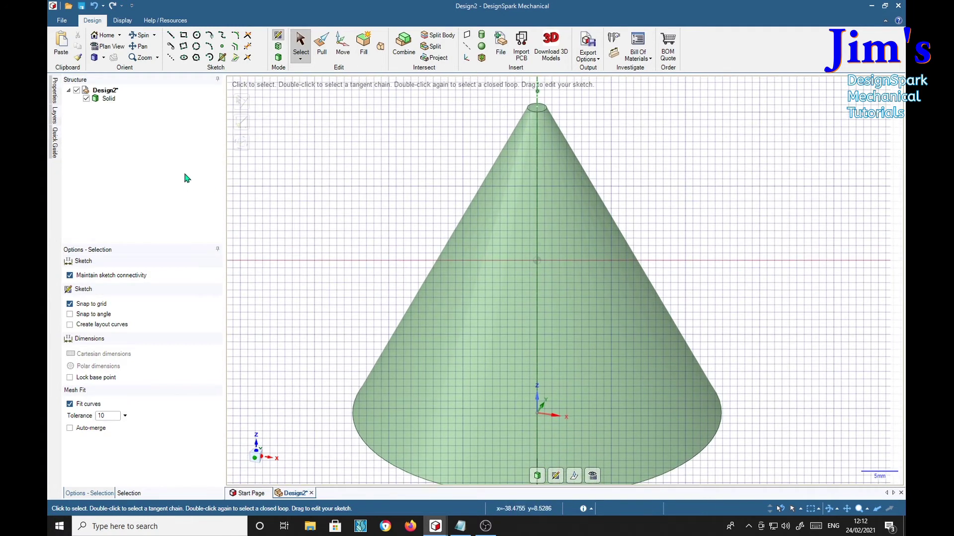
Sketch a 10 × 10 mm square on the cone's side, centred across the cone's axis
{"action": "left_click", "coordinate": [183, 36]}
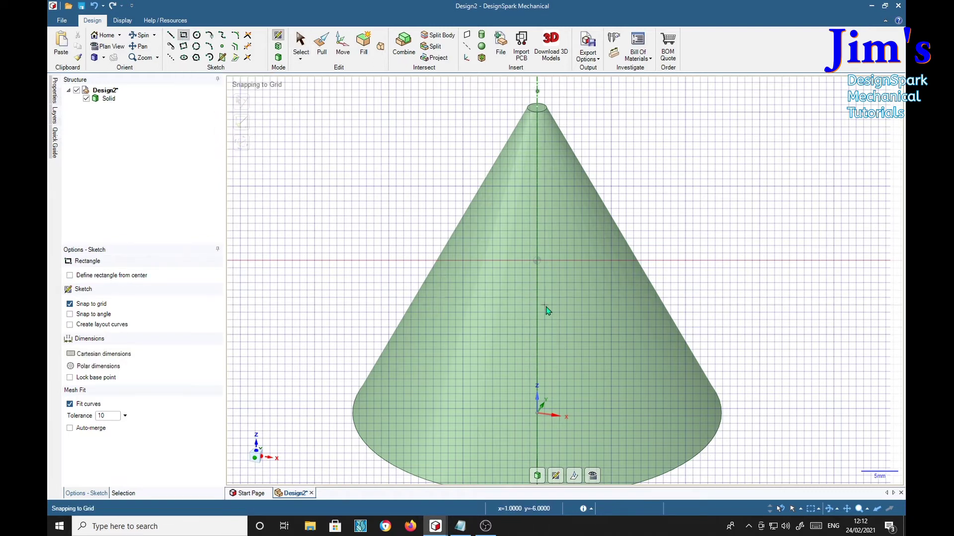
{"action": "left_click", "coordinate": [500, 260]}
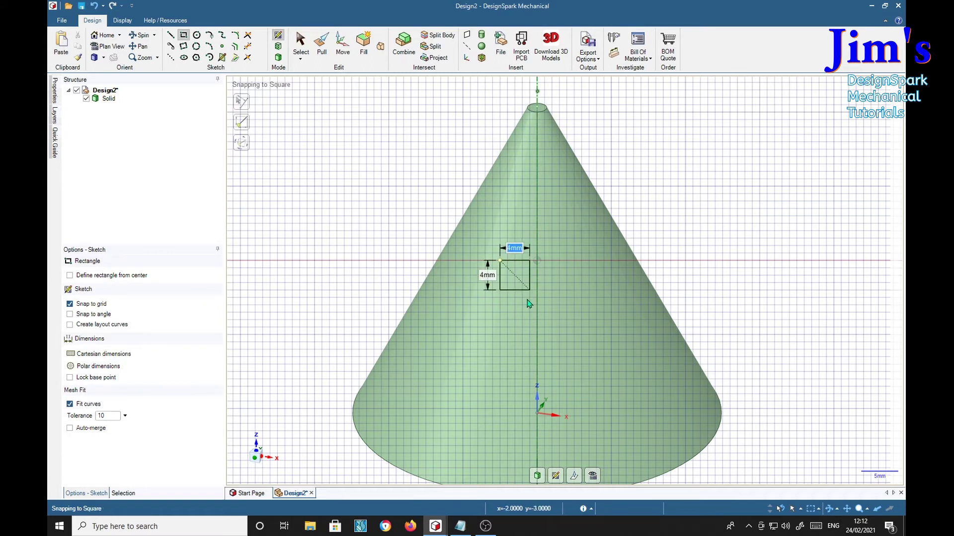
{"action": "left_click", "coordinate": [573, 346]}
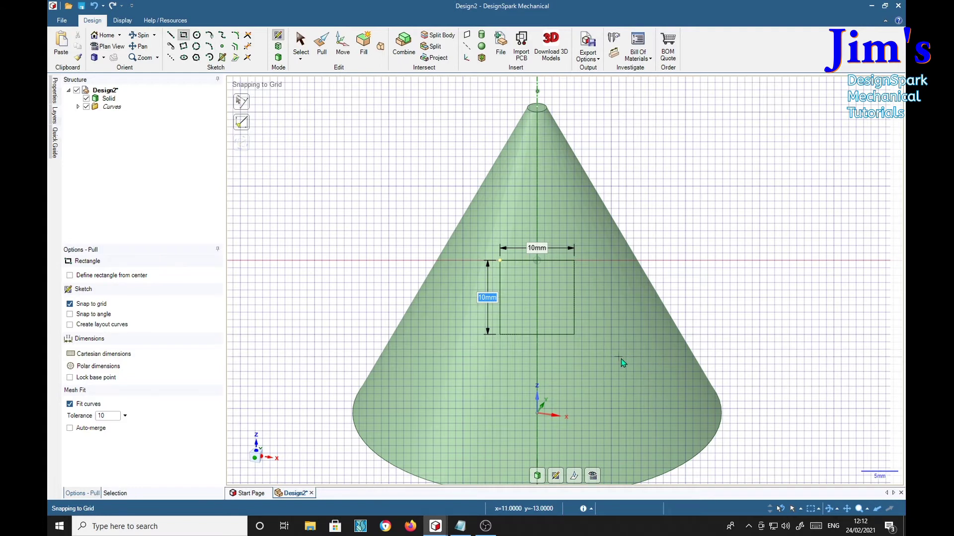
Pull the square through the cone as a cut, perpendicular to the sloping side
{"action": "key", "text": "p"}
{"action": "mouse_move", "coordinate": [769, 318]}
{"action": "middle_mouse_down"}
{"action": "mouse_move", "coordinate": [725, 323]}
{"action": "mouse_move", "coordinate": [618, 303]}
{"action": "mouse_move", "coordinate": [601, 315]}
{"action": "mouse_move", "coordinate": [611, 334]}
{"action": "mouse_move", "coordinate": [751, 298]}
{"action": "mouse_move", "coordinate": [752, 316]}
{"action": "middle_mouse_up"}
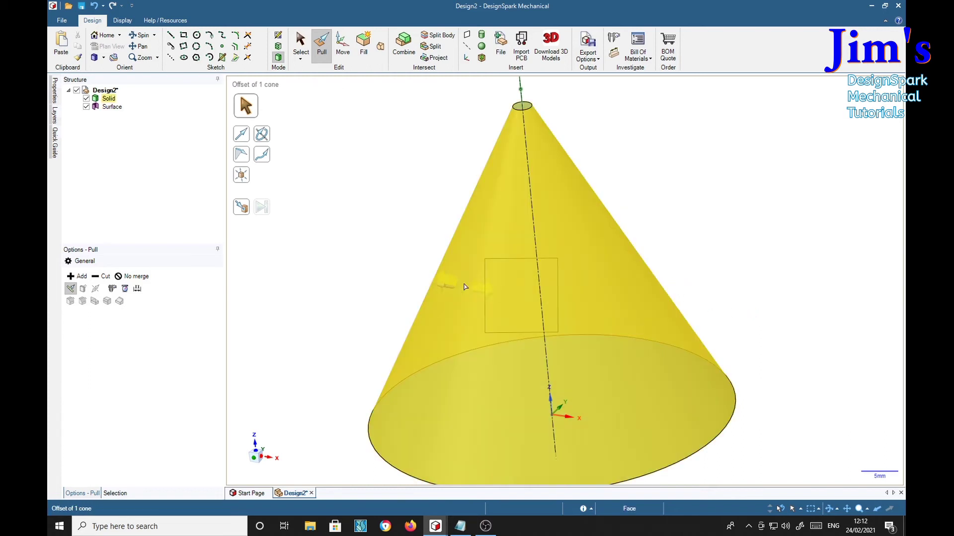
{"action": "left_click", "coordinate": [515, 295]}
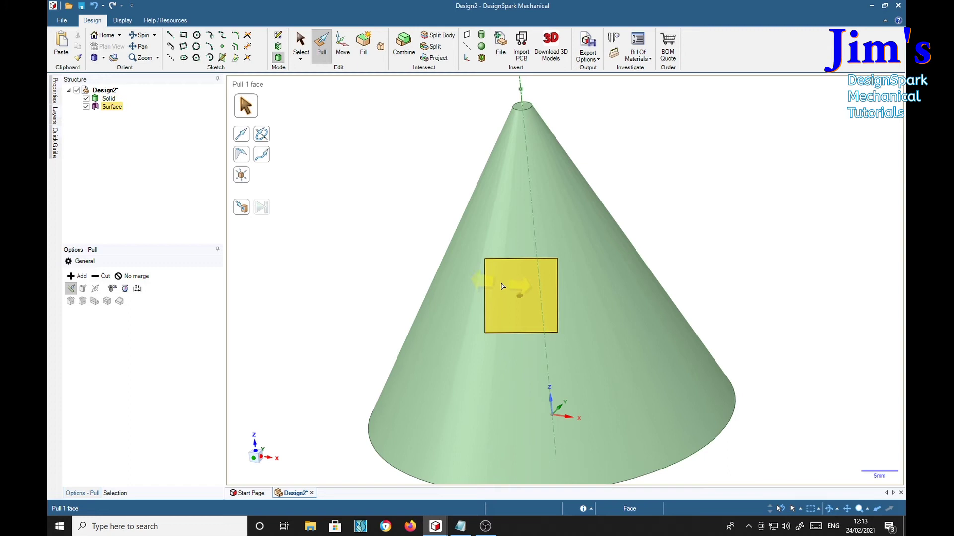
{"action": "left_click", "coordinate": [501, 286]}
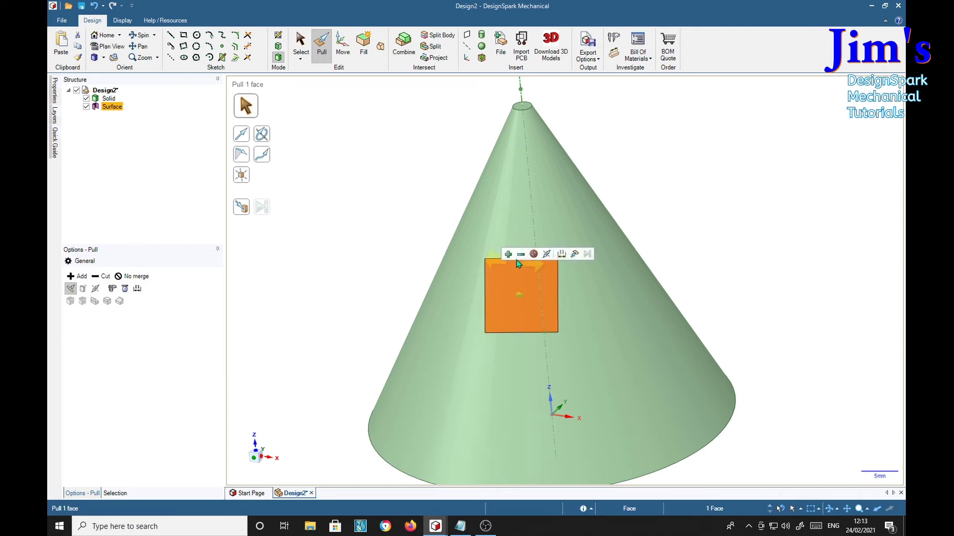
{"action": "left_click", "coordinate": [520, 254]}
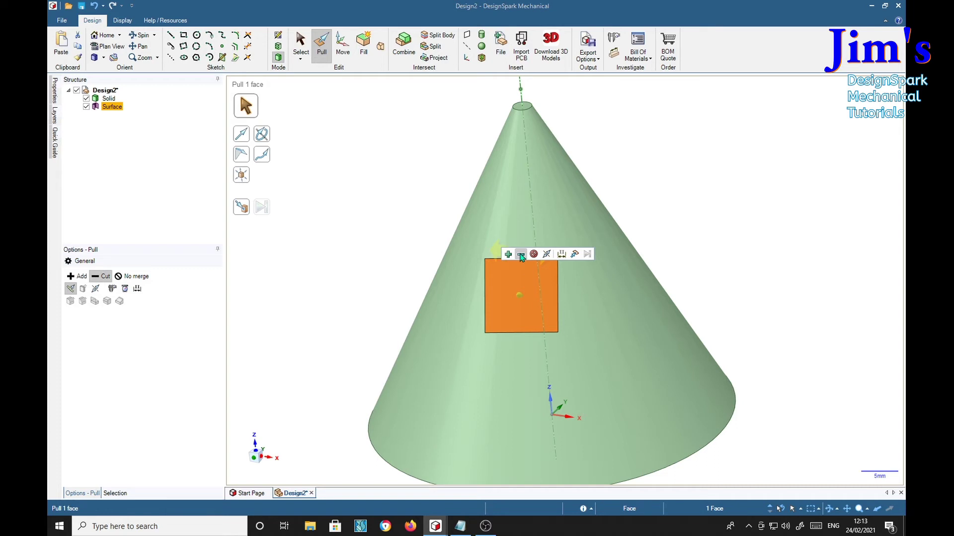
{"action": "middle_click_drag", "start_coordinate": [804, 420], "coordinate": [735, 395]}
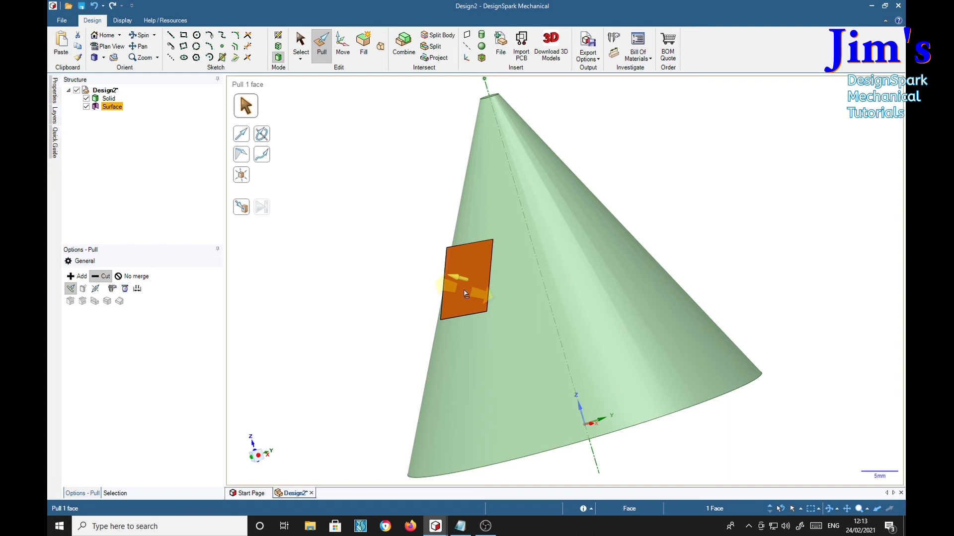
{"action": "left_click_drag", "start_coordinate": [479, 294], "coordinate": [678, 370]}
Start a sketch plane on the cone's flat base face
{"action": "middle_click_drag", "start_coordinate": [358, 308], "coordinate": [419, 470]}
{"action": "left_click", "coordinate": [517, 466]}
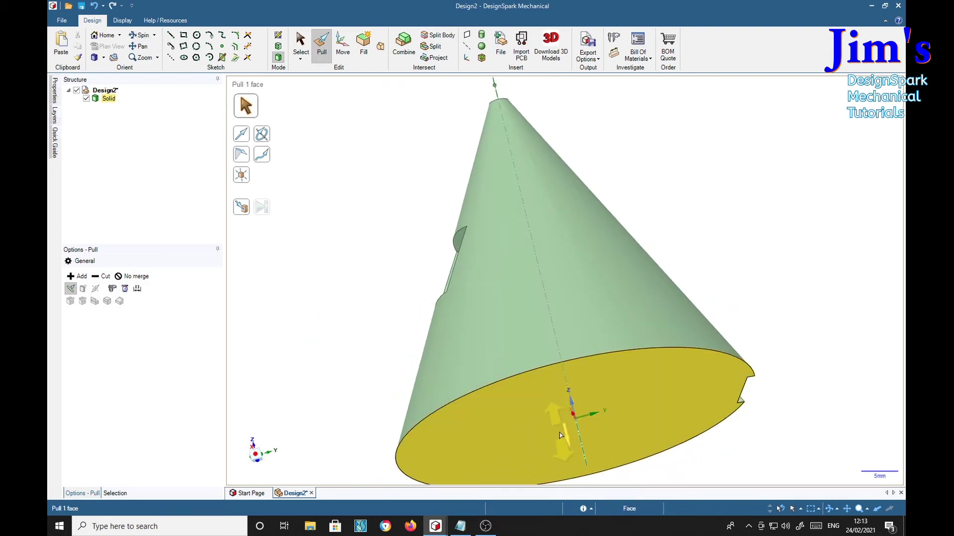
{"action": "left_click", "coordinate": [410, 361]}
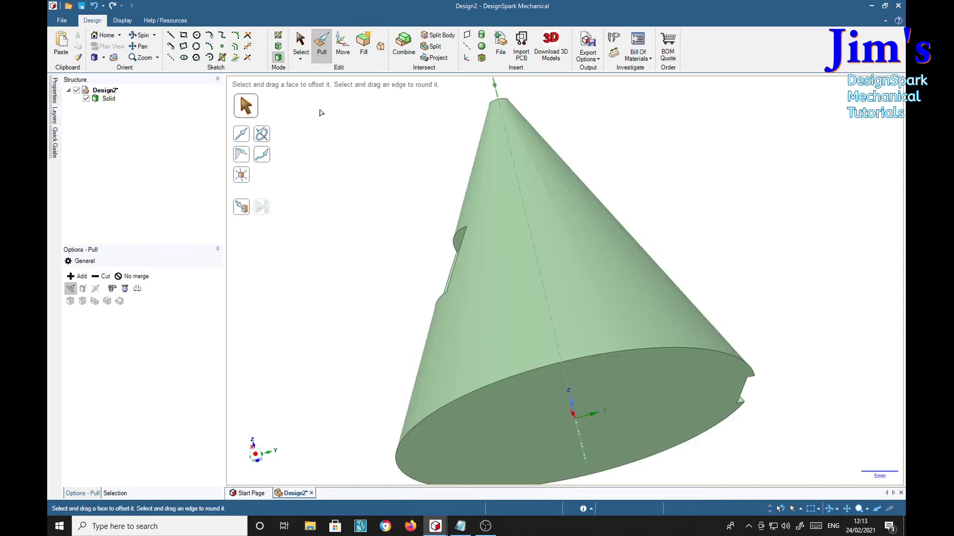
{"action": "left_click", "coordinate": [300, 42]}
{"action": "left_click", "coordinate": [530, 419]}
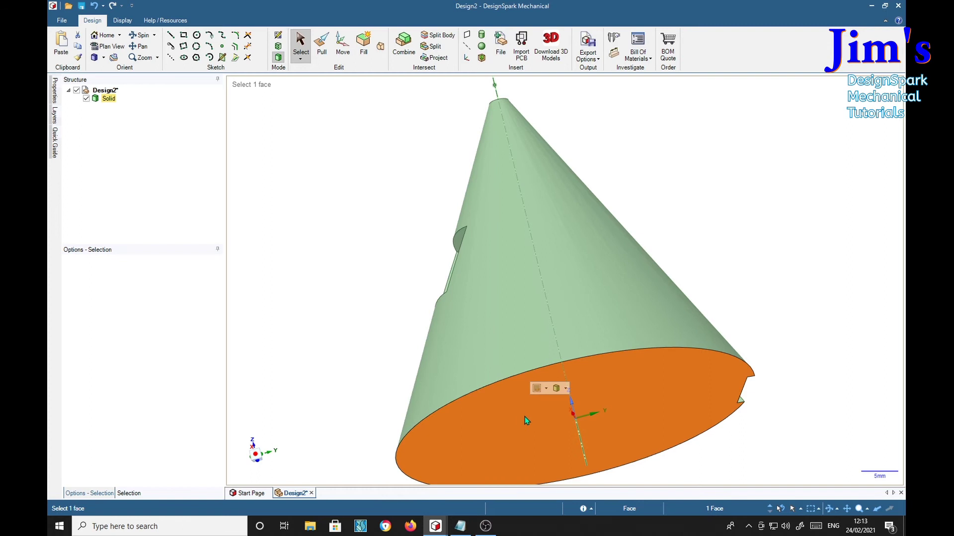
{"action": "key", "text": "k"}
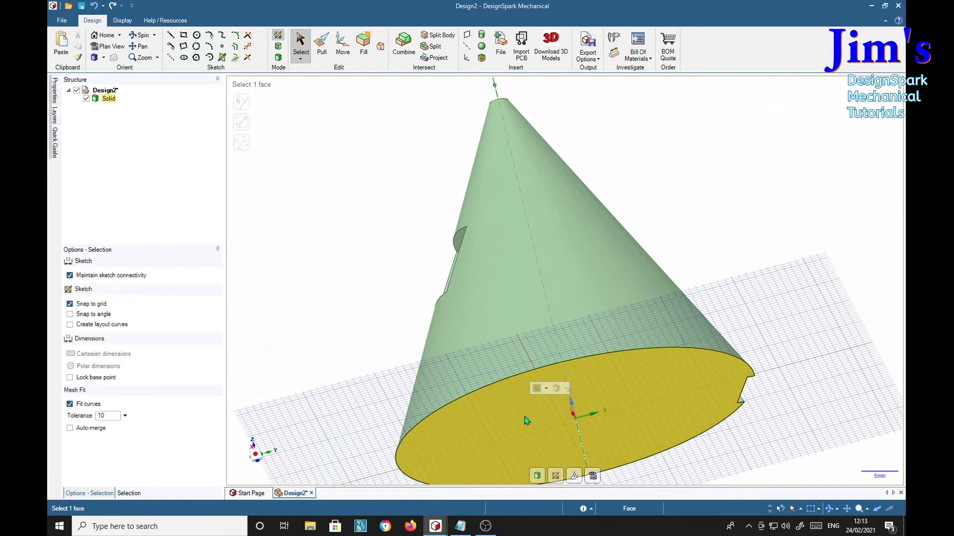
{"action": "mouse_move", "coordinate": [536, 271]}
{"action": "middle_mouse_down"}
{"action": "mouse_move", "coordinate": [662, 207]}
{"action": "mouse_move", "coordinate": [444, 286]}
{"action": "middle_mouse_up"}
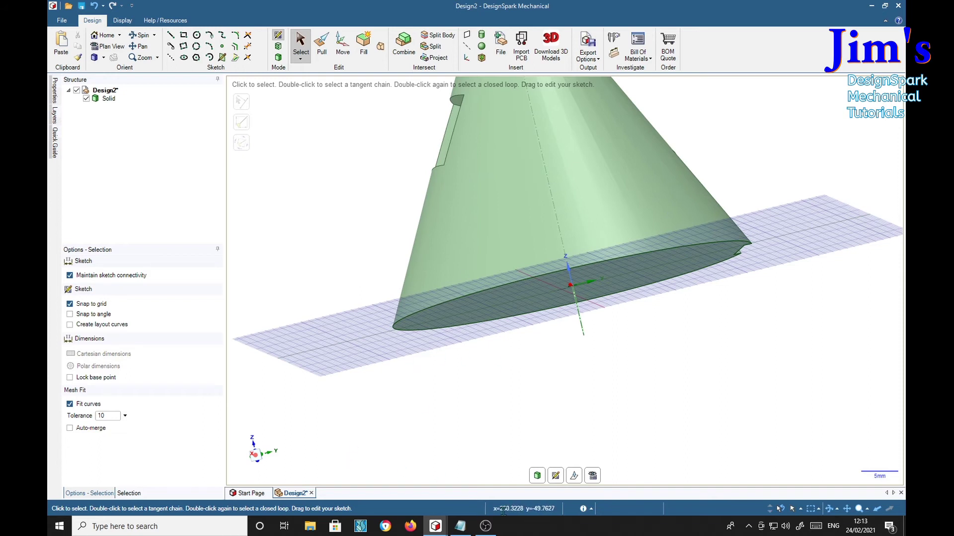
Rotate the sketch grid to vertical, move it about 28 mm outward past the cone's base edge, and show it in plan view
{"action": "left_click", "coordinate": [573, 477]}
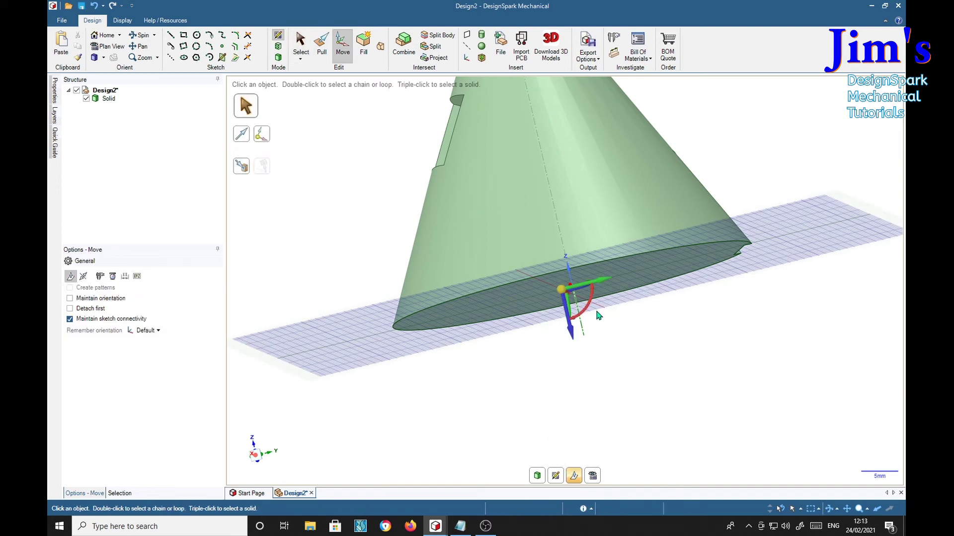
{"action": "left_click_drag", "start_coordinate": [559, 319], "coordinate": [545, 320]}
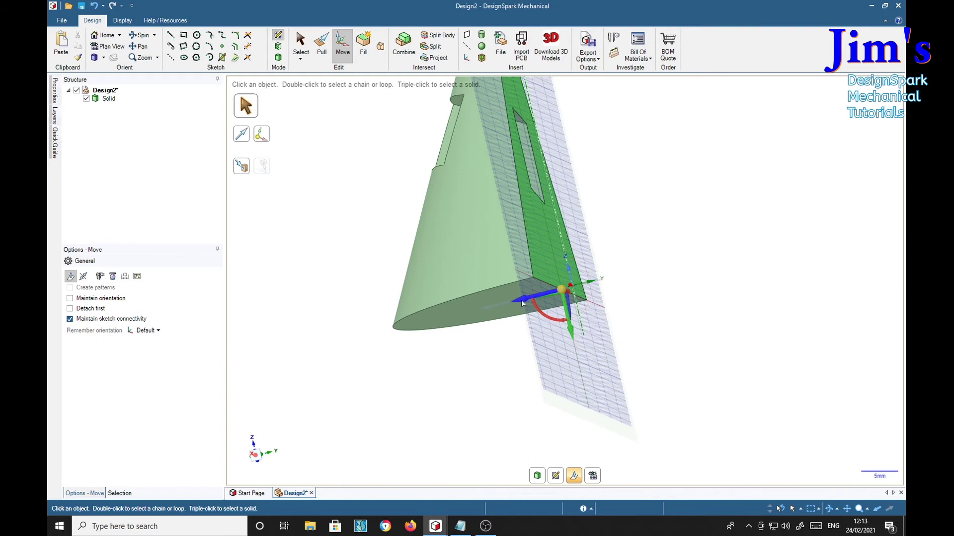
{"action": "left_click_drag", "start_coordinate": [521, 303], "coordinate": [685, 297]}
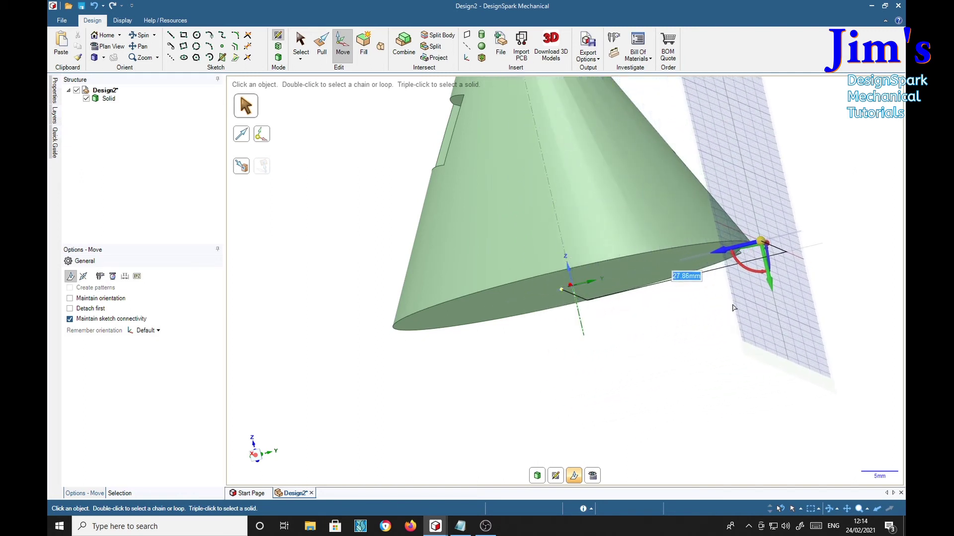
{"action": "middle_click_drag", "start_coordinate": [677, 393], "coordinate": [674, 419], "text": "shift"}
{"action": "middle_click_drag", "start_coordinate": [671, 419], "coordinate": [663, 415]}
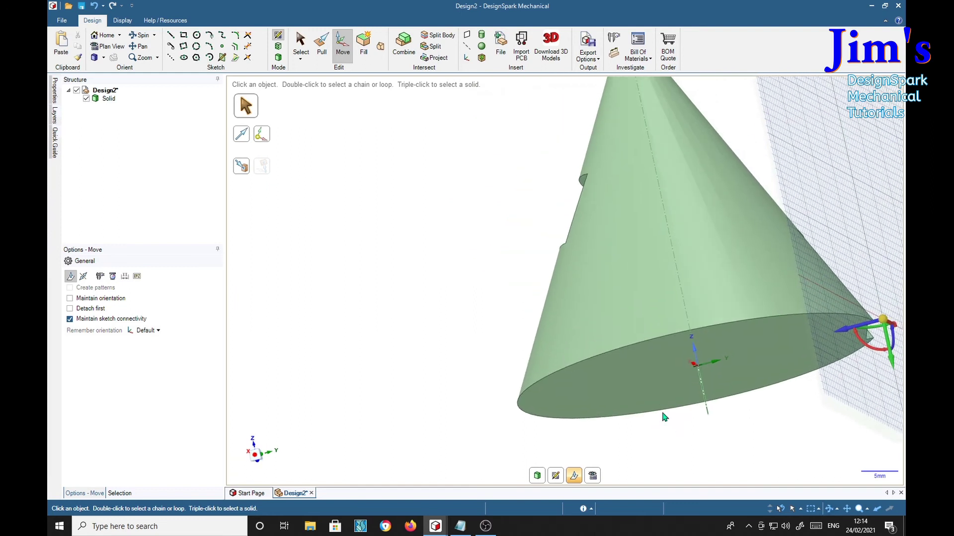
{"action": "key", "text": "v"}
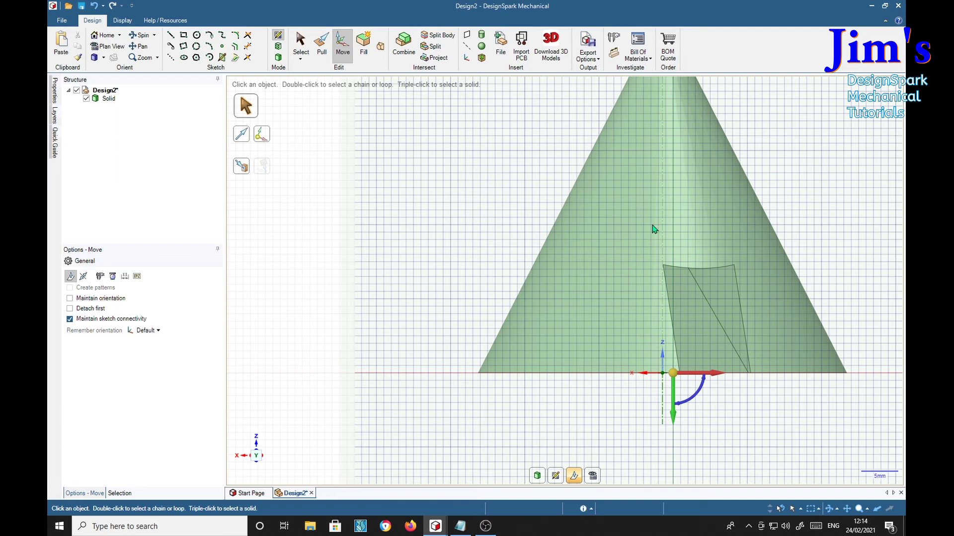
{"action": "middle_click_drag", "start_coordinate": [798, 164], "coordinate": [682, 233], "text": "shift"}
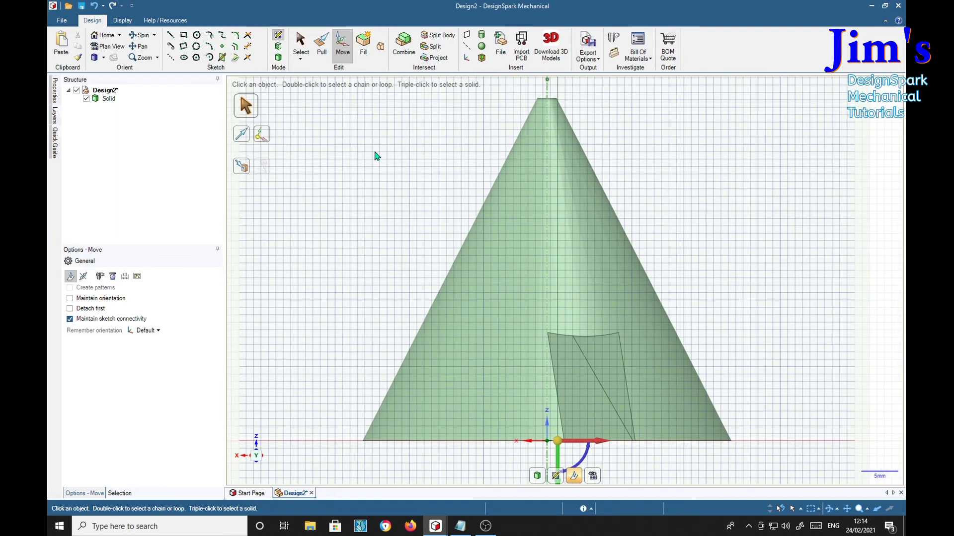
Sketch a 5 mm wide by 8 mm high rectangle on the vertical plane, above the existing lower opening
{"action": "left_click", "coordinate": [183, 36]}
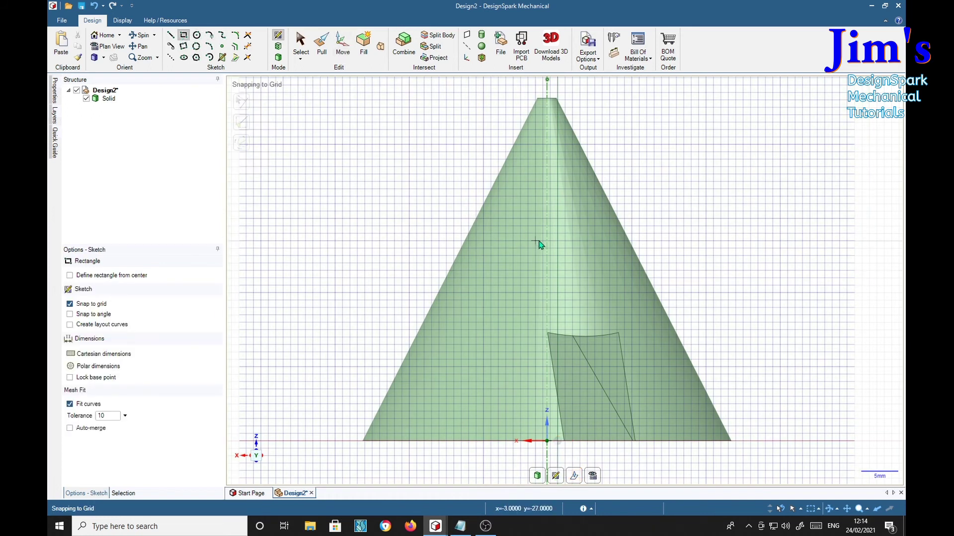
{"action": "left_click", "coordinate": [528, 218]}
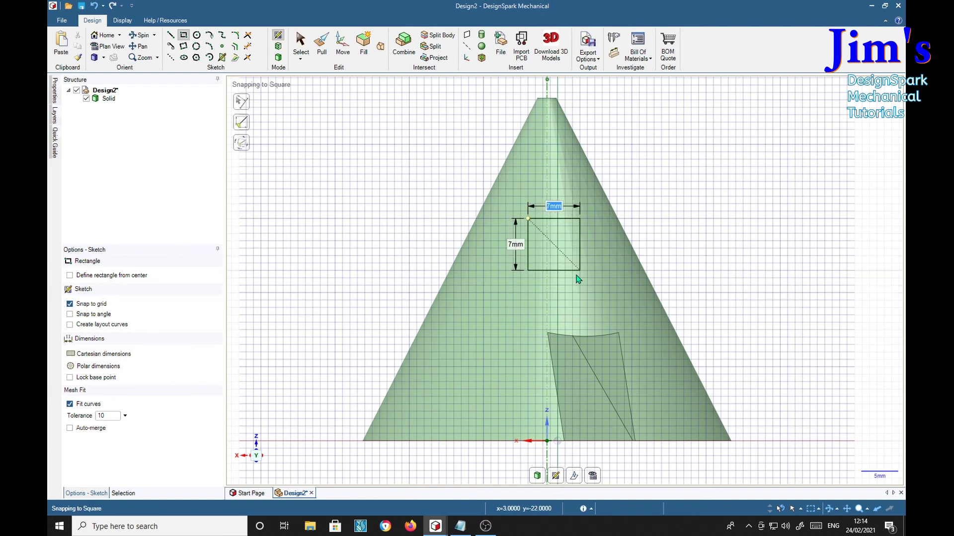
{"action": "type", "text": "5"}
{"action": "key", "text": "Tab"}
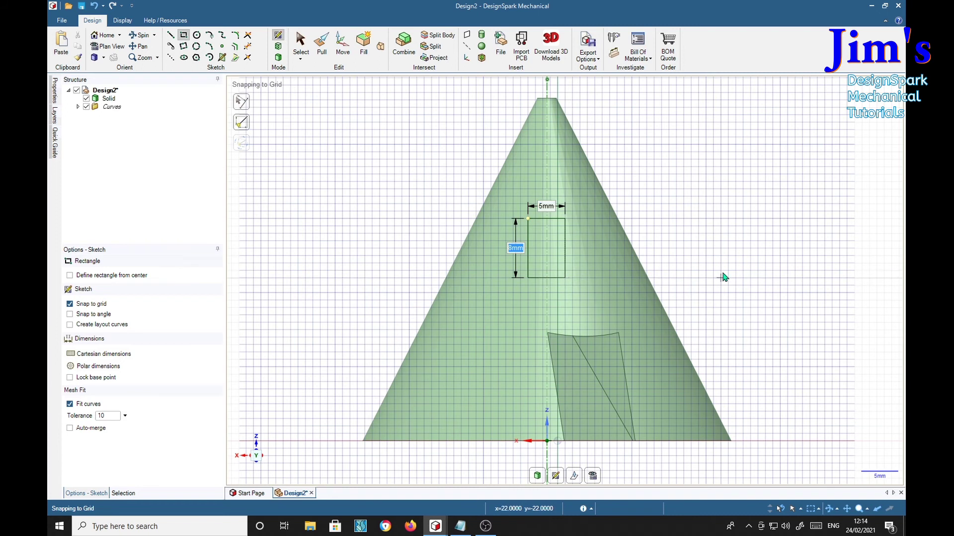
Pull the offset rectangle horizontally through the cone as a cut to form the upper opening
{"action": "key", "text": "p"}
{"action": "middle_click_drag", "start_coordinate": [772, 304], "coordinate": [713, 296]}
{"action": "left_click", "coordinate": [451, 240]}
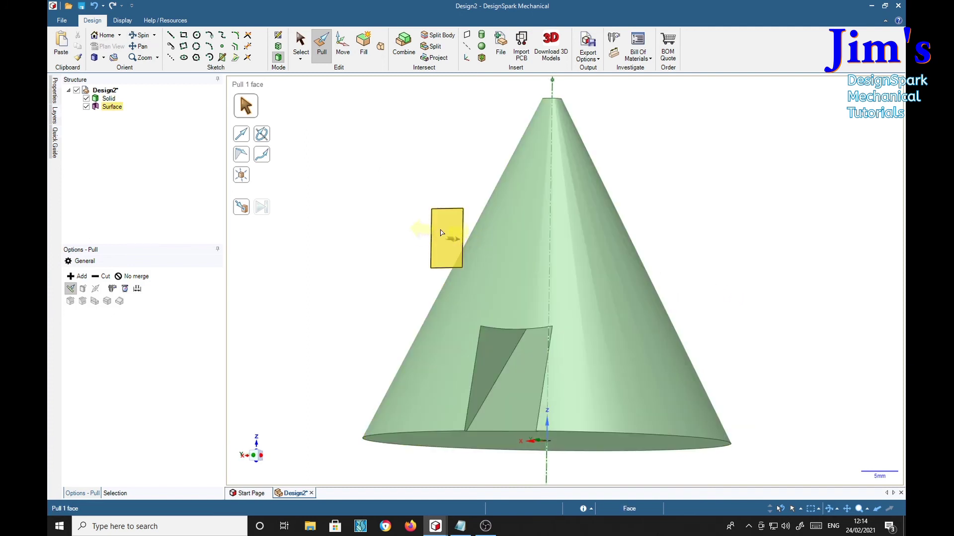
{"action": "left_click", "coordinate": [441, 235]}
{"action": "left_click", "coordinate": [456, 200]}
{"action": "left_click_drag", "start_coordinate": [446, 229], "coordinate": [750, 256]}
{"action": "middle_click_drag", "start_coordinate": [783, 321], "coordinate": [744, 313]}
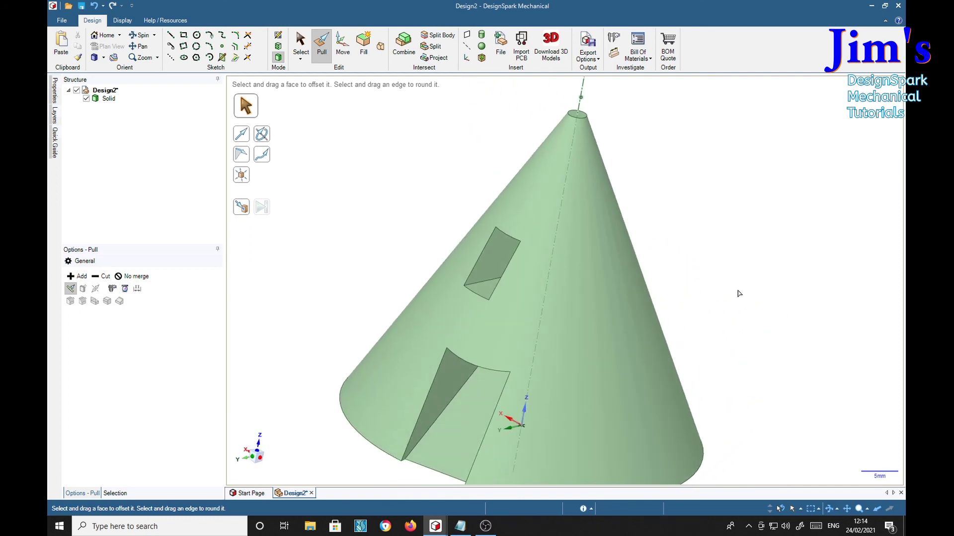
{"action": "middle_click_drag", "start_coordinate": [763, 287], "coordinate": [727, 266]}
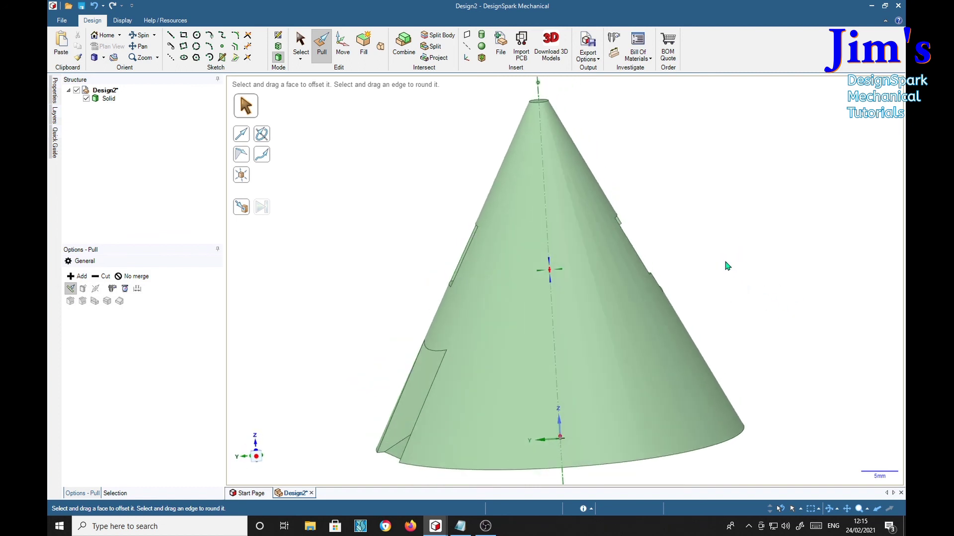